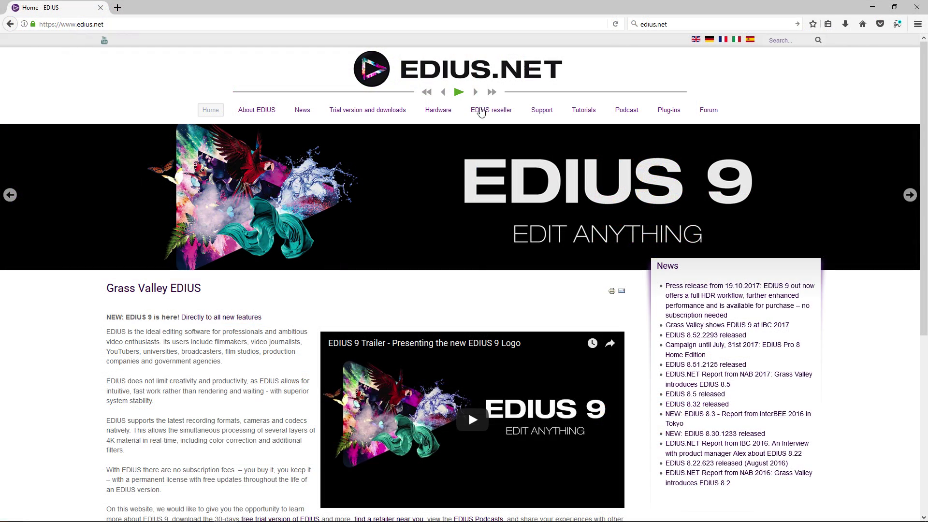
- On EDIUS.NET, go to Trial version and downloads, then view the EDIUS update page
click(377, 110)
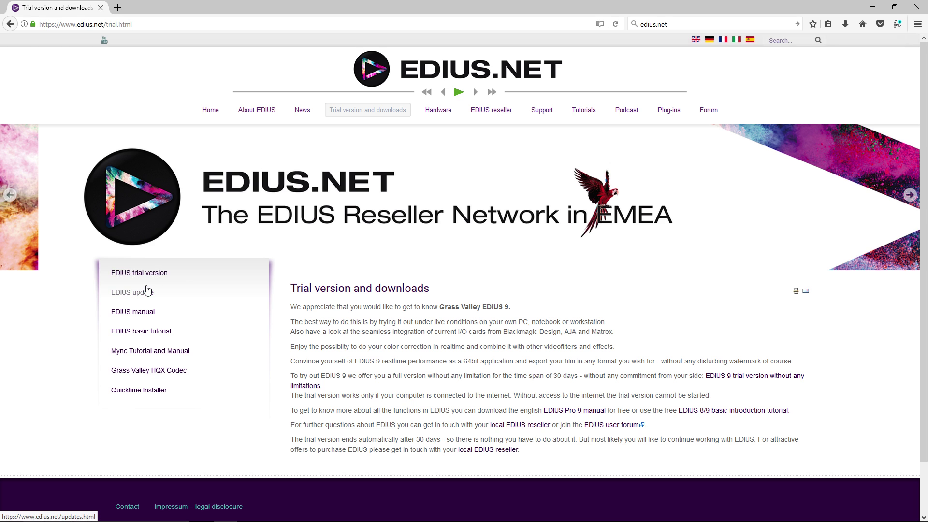
click(147, 292)
scroll(515, 323, down, 2)
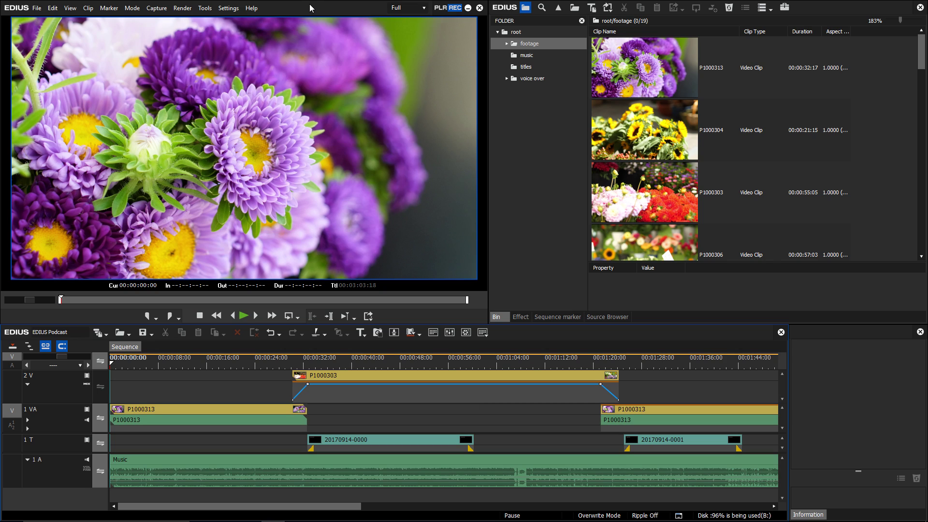
- Change the project colour space from BT.709 to BT.2020/BT.2100 HLG in Project Settings
click(233, 9)
click(233, 50)
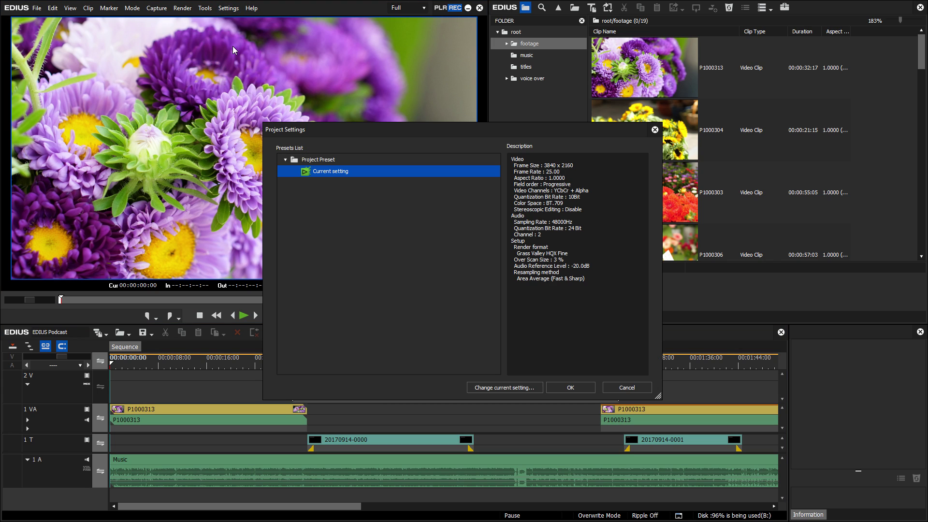
click(473, 387)
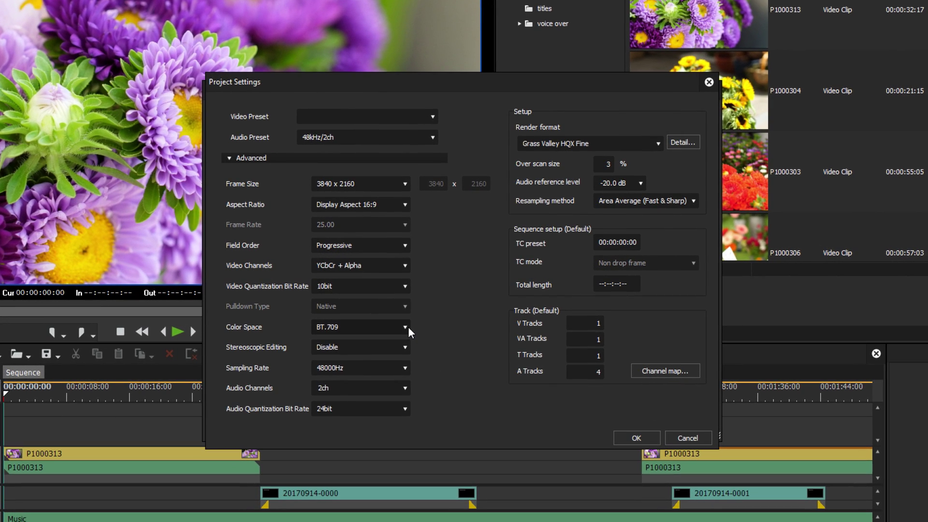
click(419, 312)
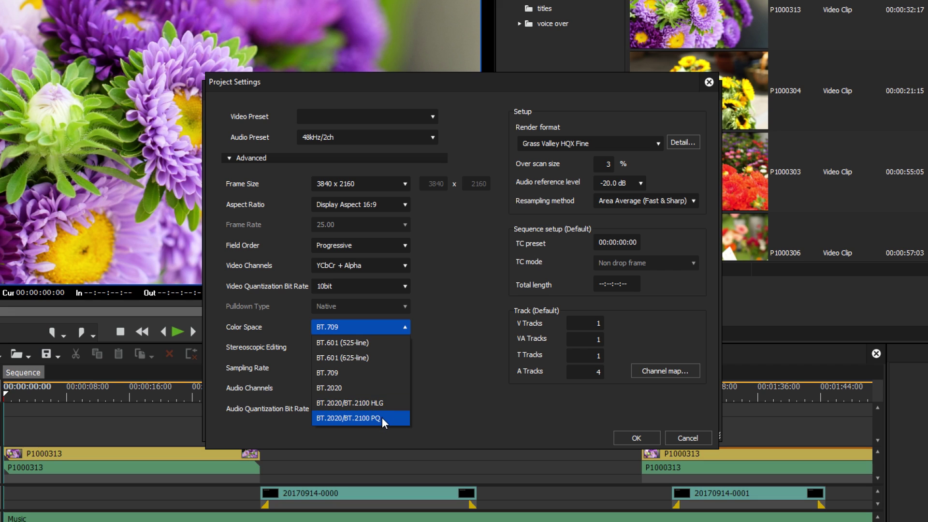
click(382, 404)
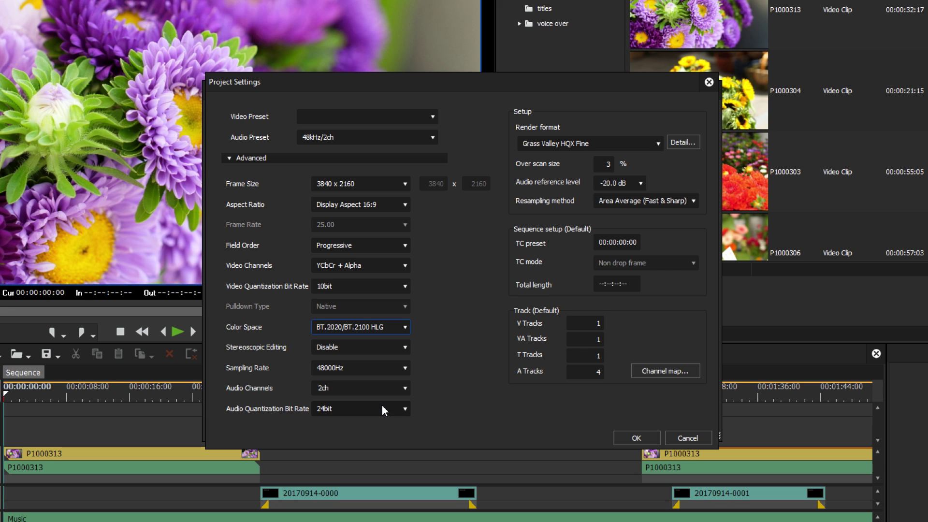
click(636, 437)
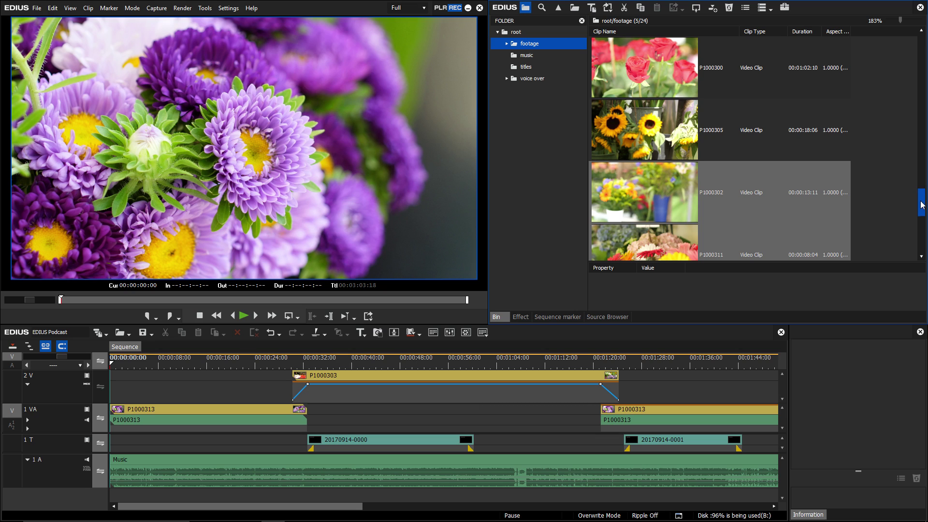
- Check the colour space of all bin clips in their Properties
drag(921, 202, 923, 224)
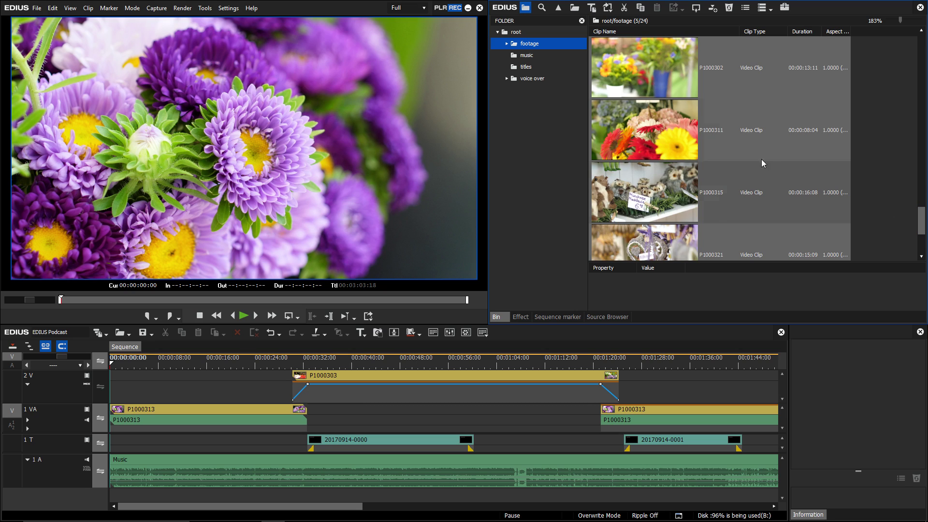
key(ctrl+a)
right_click(665, 77)
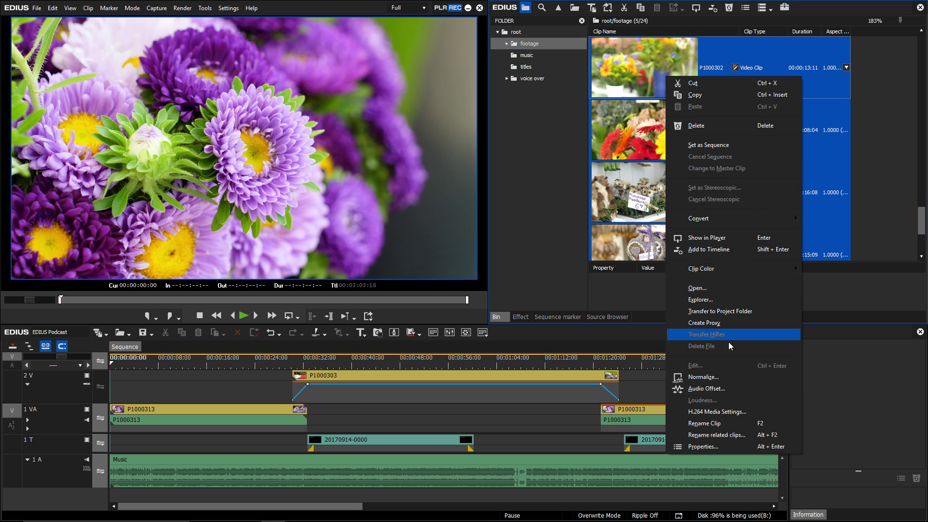
click(704, 447)
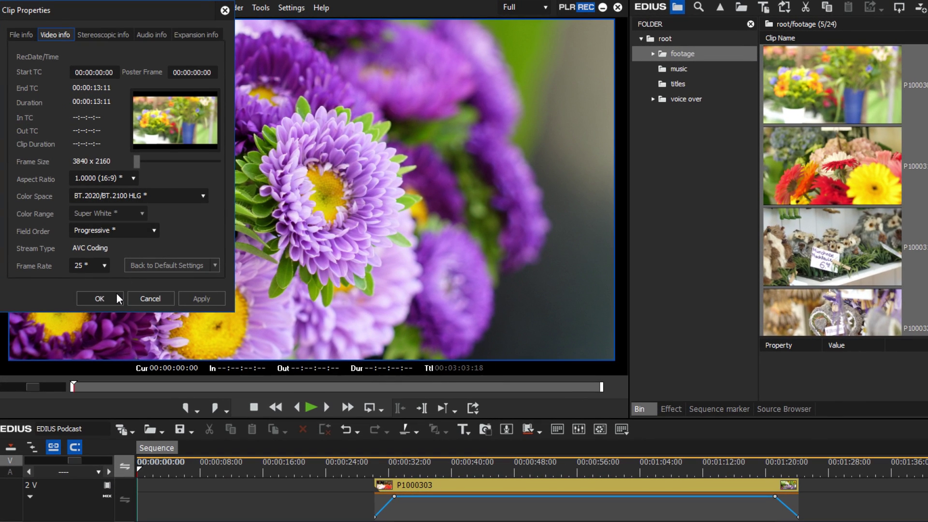
click(115, 295)
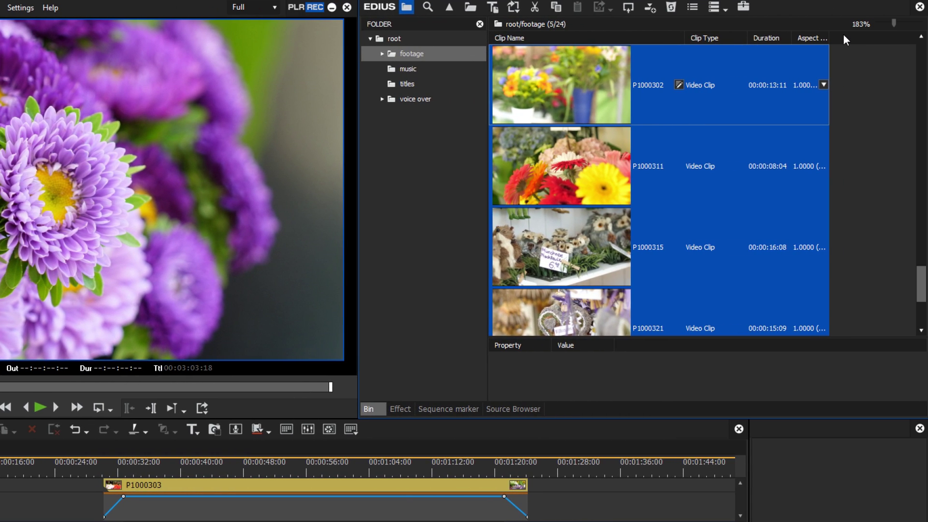
- Add a Color Space bin column and place clip P1000311 at the start of track 2 V
right_click(843, 36)
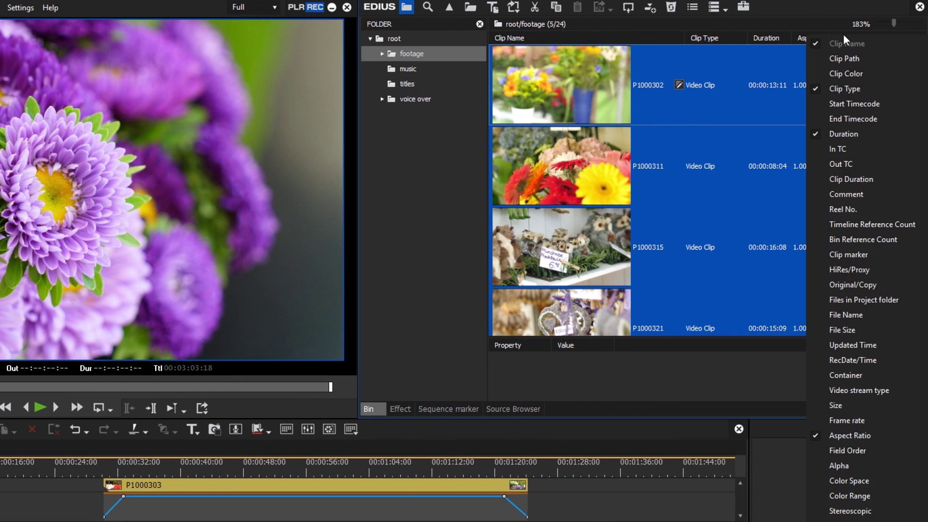
click(817, 481)
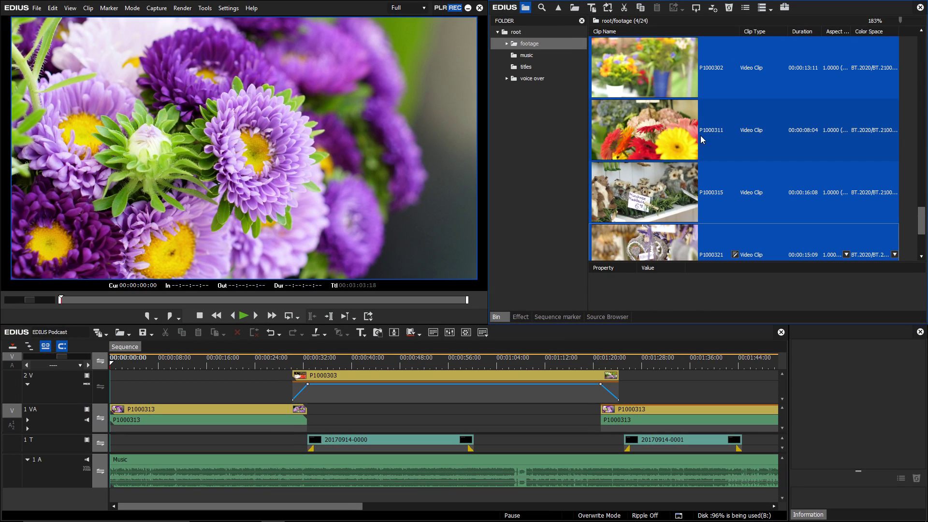
click(592, 173)
drag(668, 135, 115, 390)
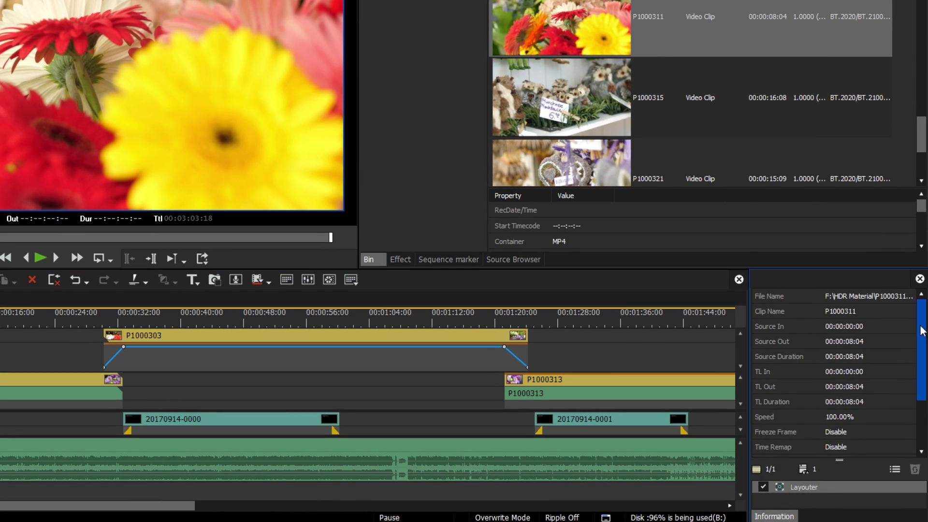
scroll(921, 410, down, 5)
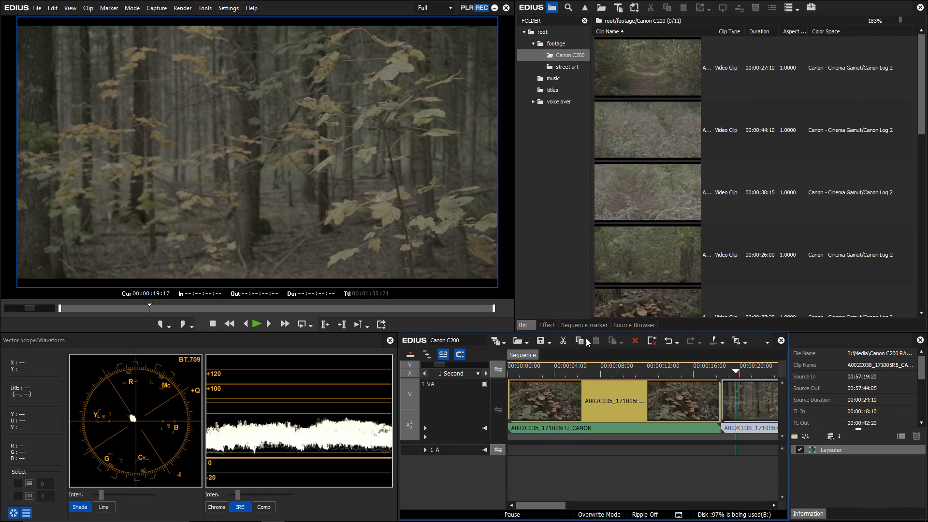
- Apply Primary Color Correction to the forest clip and open its settings
click(705, 270)
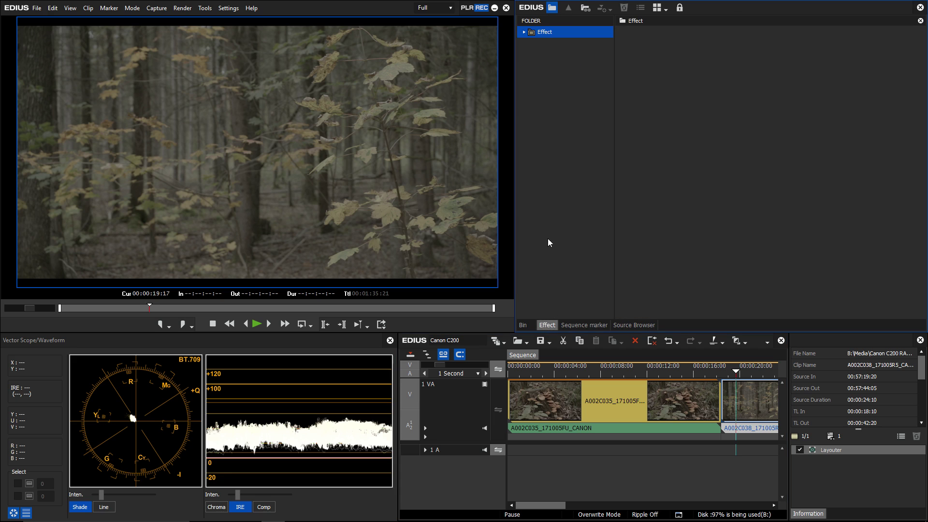
click(523, 32)
click(533, 44)
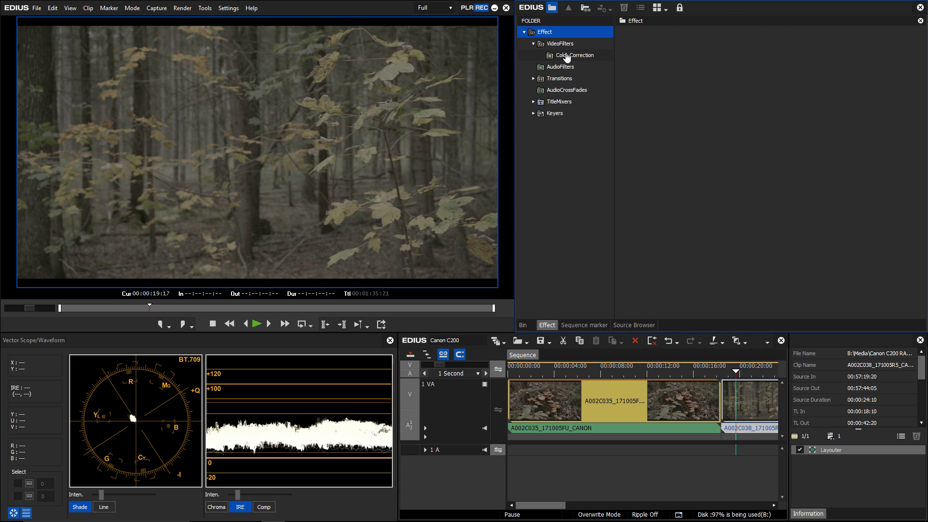
click(574, 55)
drag(795, 95, 741, 395)
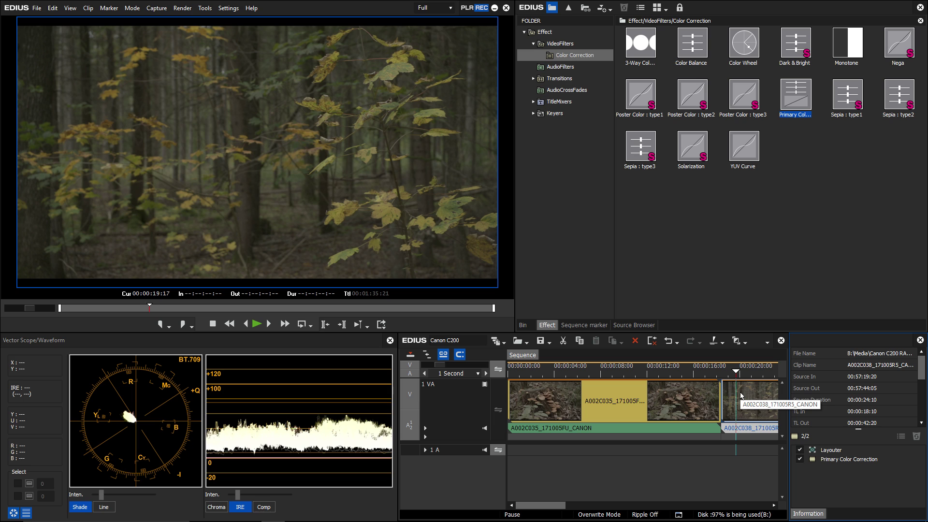
double_click(829, 460)
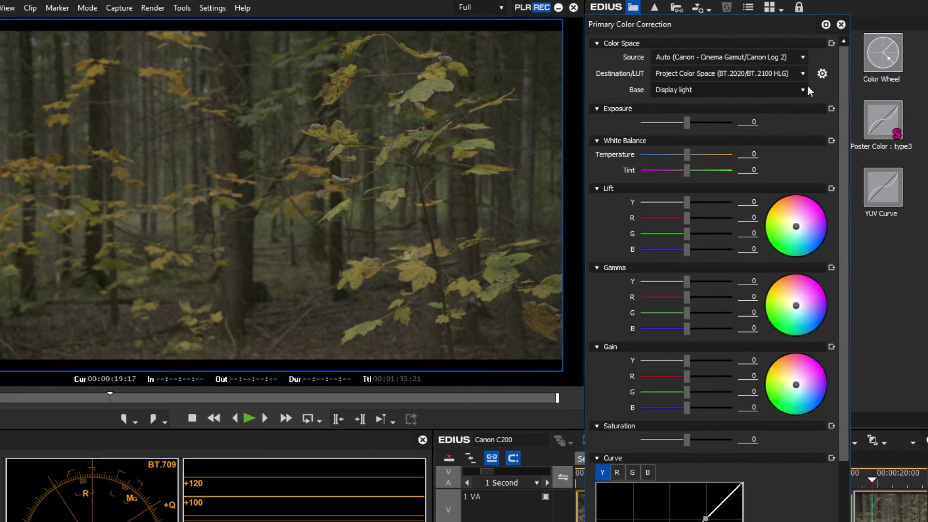
- Keep the project colour space as destination and set luminance Lights 60 and 100, Shadows 13
click(802, 74)
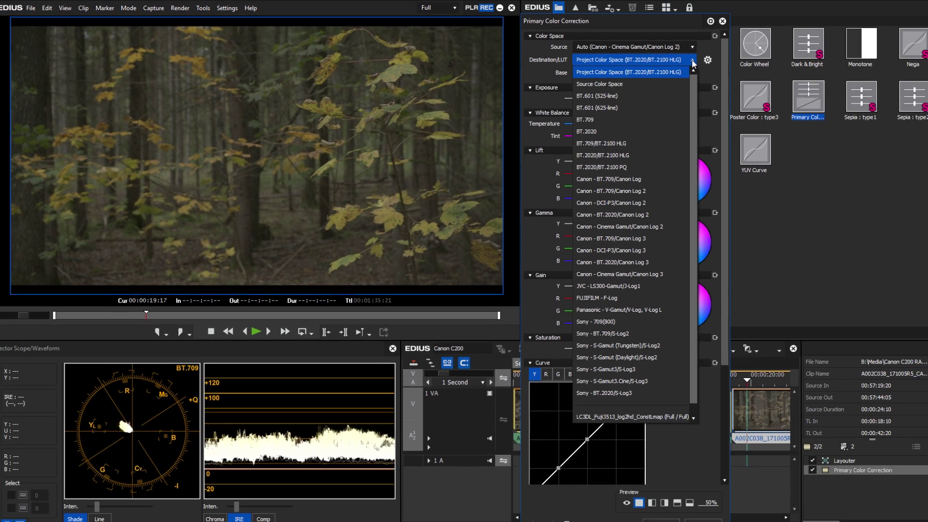
click(694, 63)
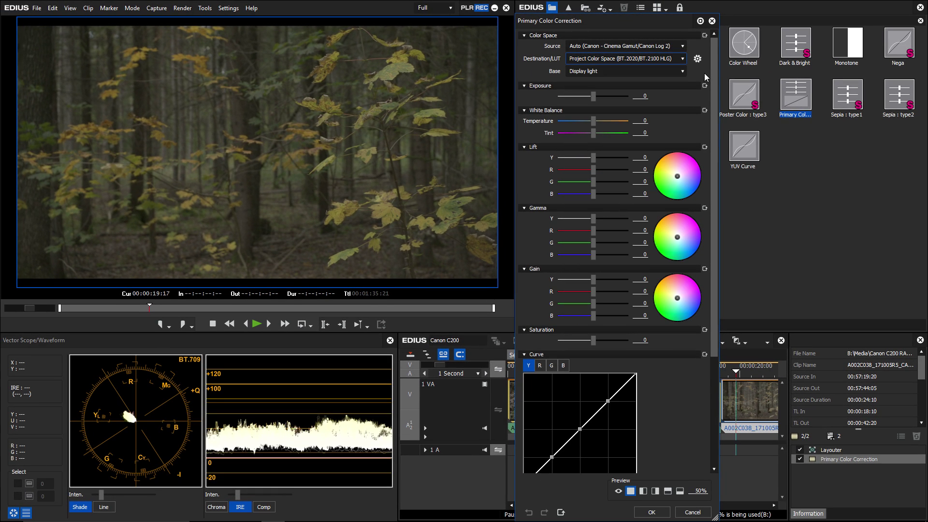
drag(723, 72, 738, 217)
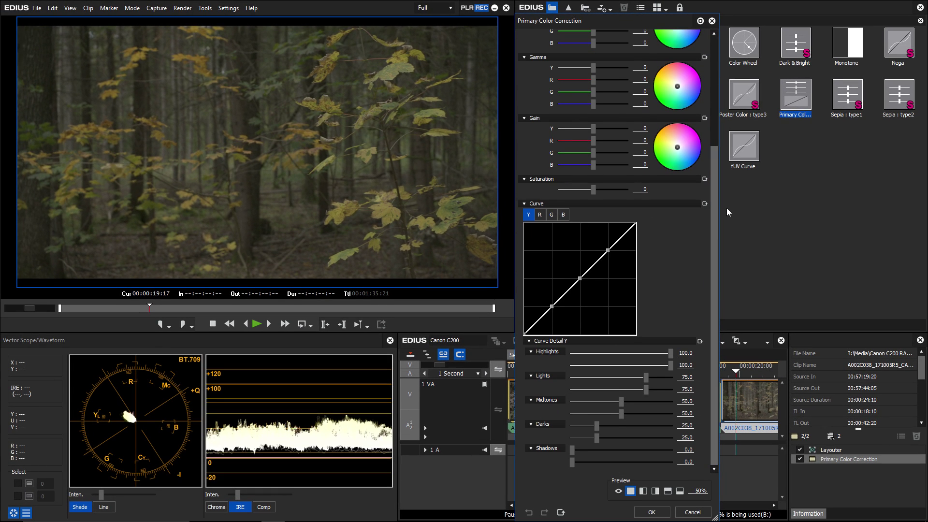
click(686, 377)
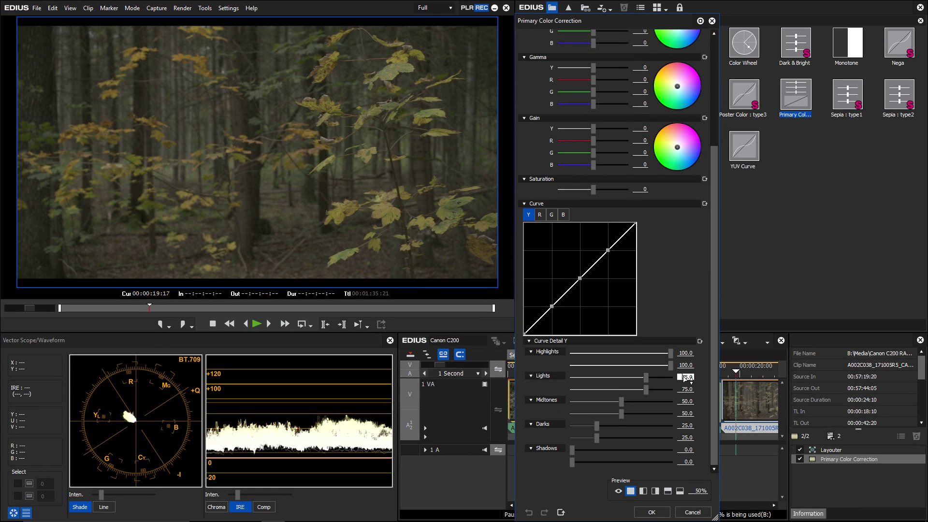
text(60)
key(Tab)
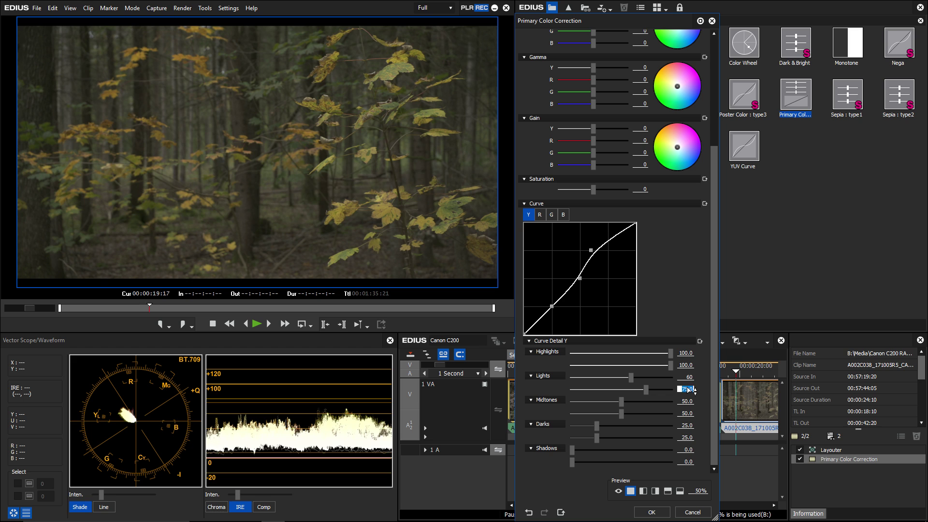
text(100)
click(688, 450)
text(13)
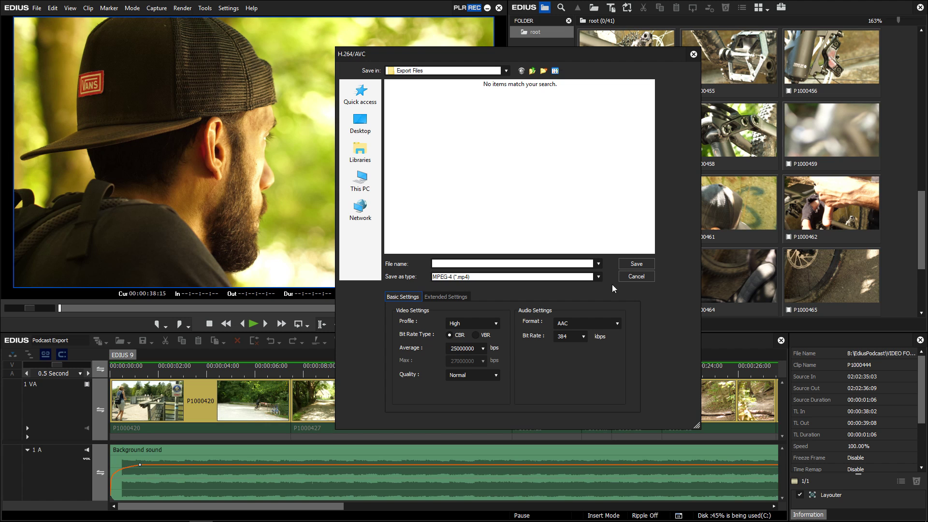
- Name the MP4 'EDIUS 9 Export', set 10-bit depth and 4:2:2 chroma format, and save
click(579, 262)
text(EDIUS )
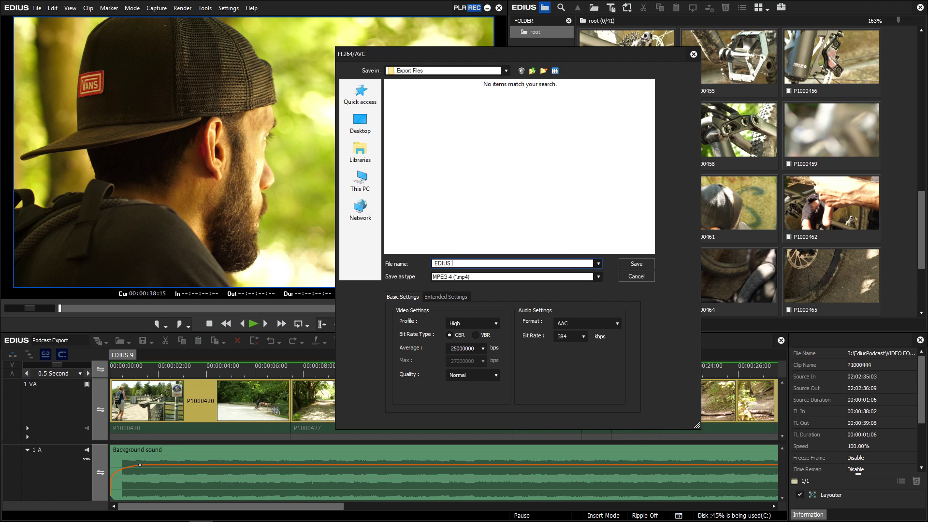
text(9 Export)
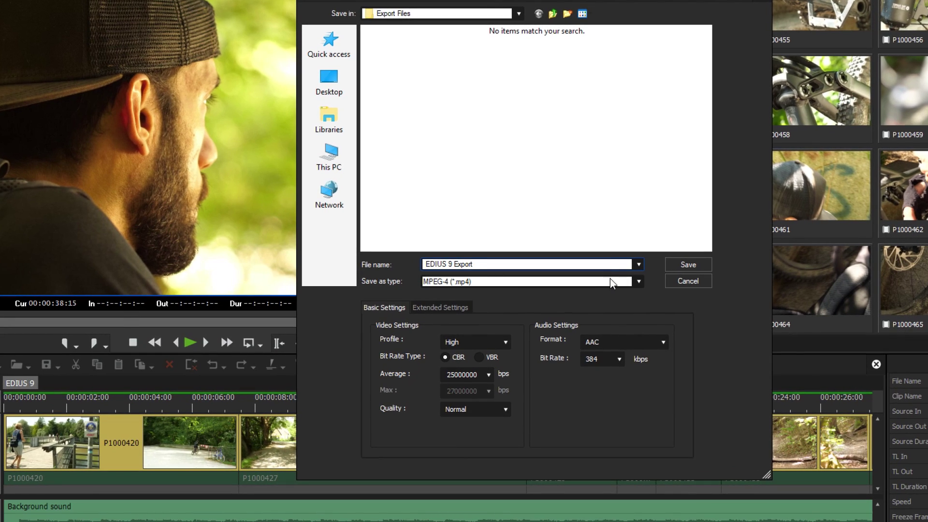
click(464, 309)
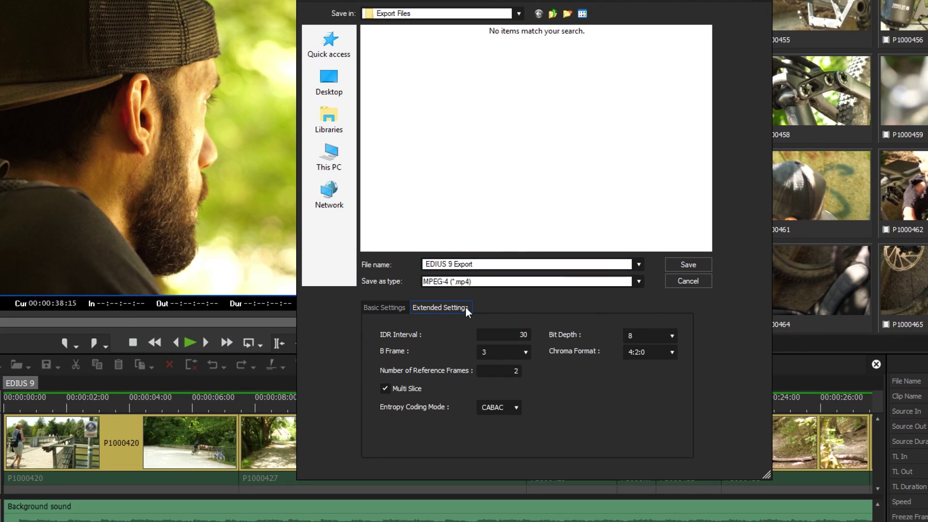
click(668, 335)
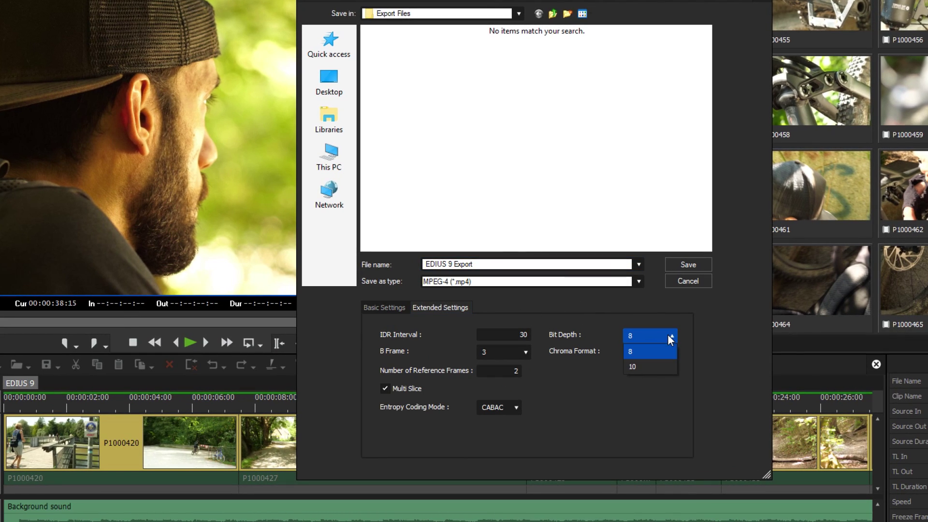
click(665, 367)
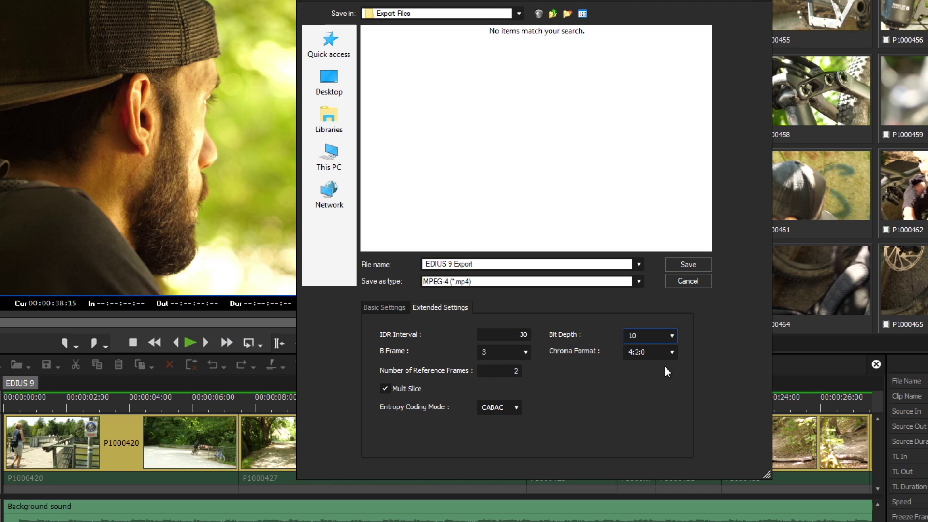
click(664, 354)
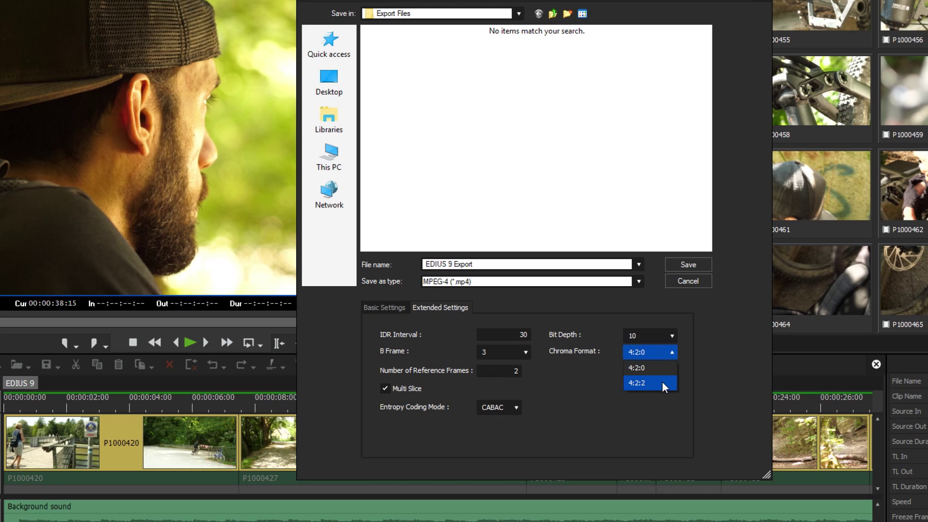
click(662, 382)
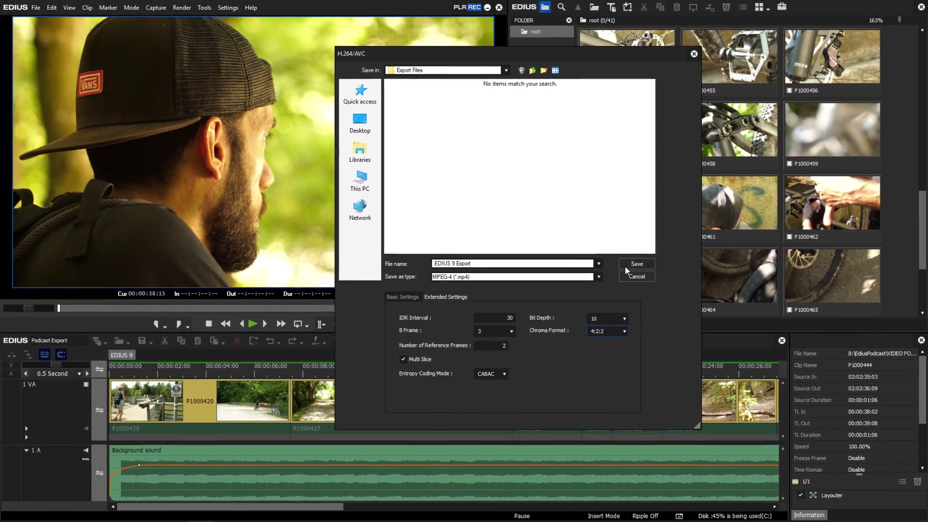
click(625, 265)
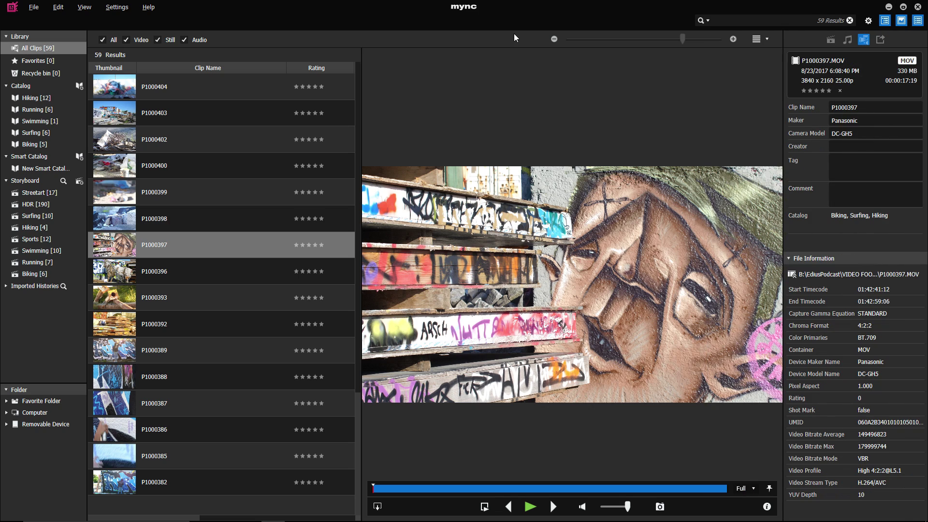
- Filter Mync clips to F Number 3.5, 14.00 mm focal length and ISO 1250, previewing P1000207
click(708, 22)
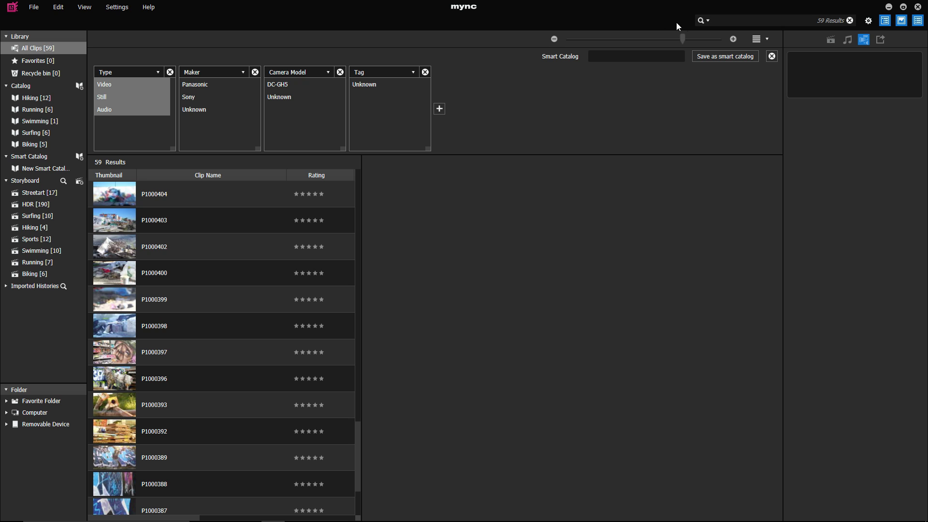
click(241, 71)
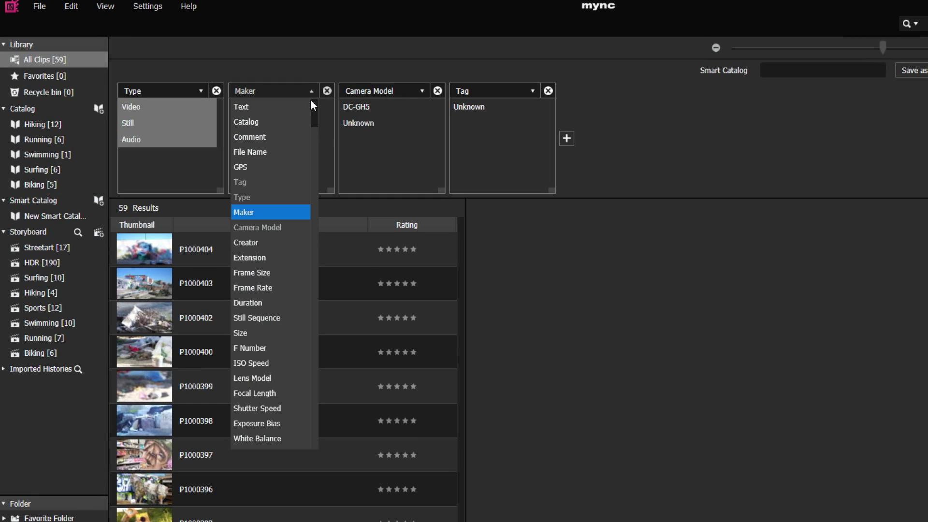
click(285, 344)
click(251, 107)
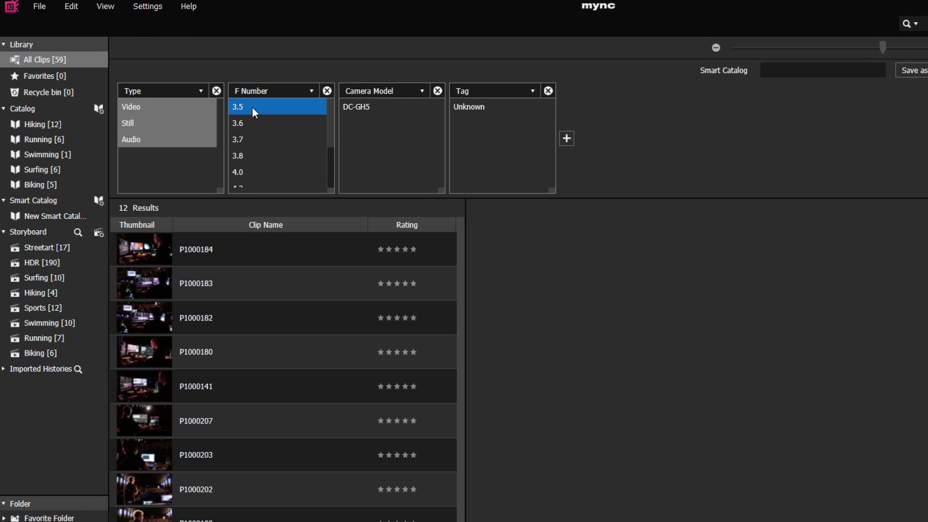
click(422, 91)
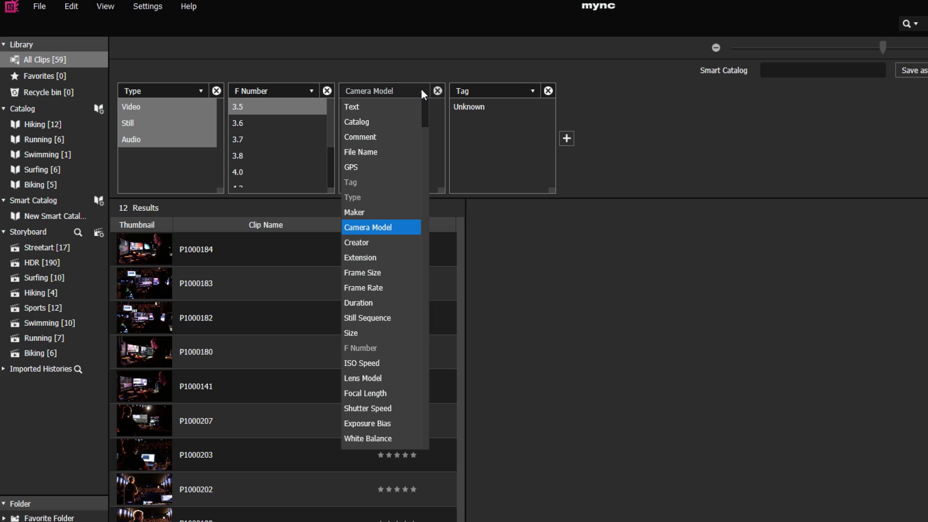
click(390, 392)
click(360, 107)
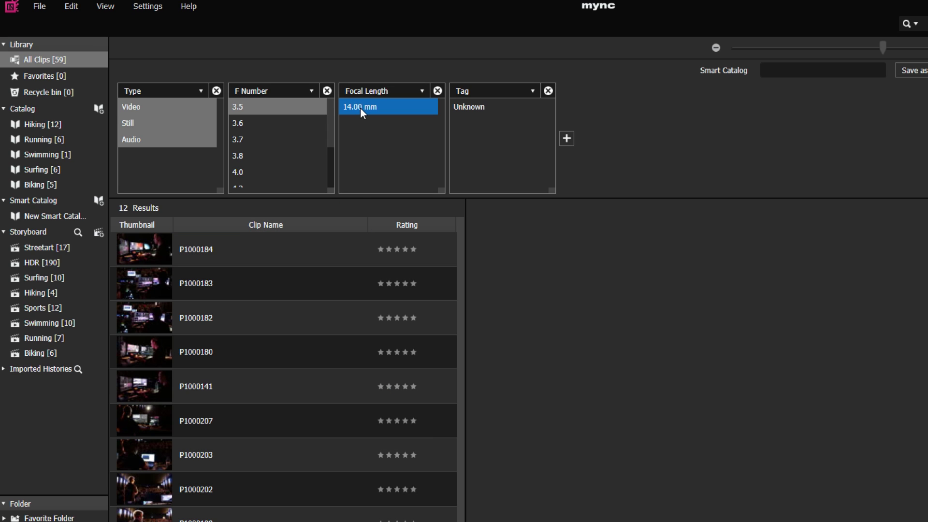
click(528, 90)
click(521, 362)
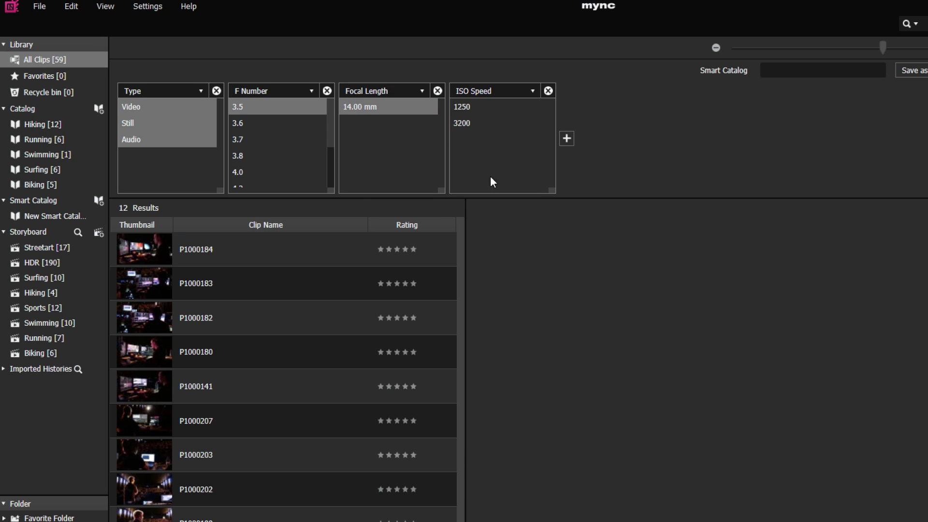
click(461, 107)
click(264, 246)
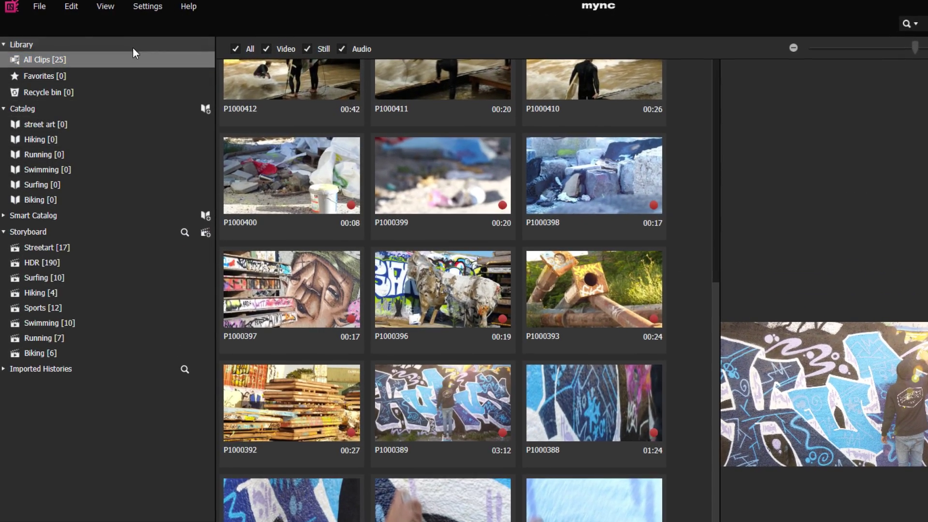
- Set View > Offline clips to display only clips on available drives
click(85, 6)
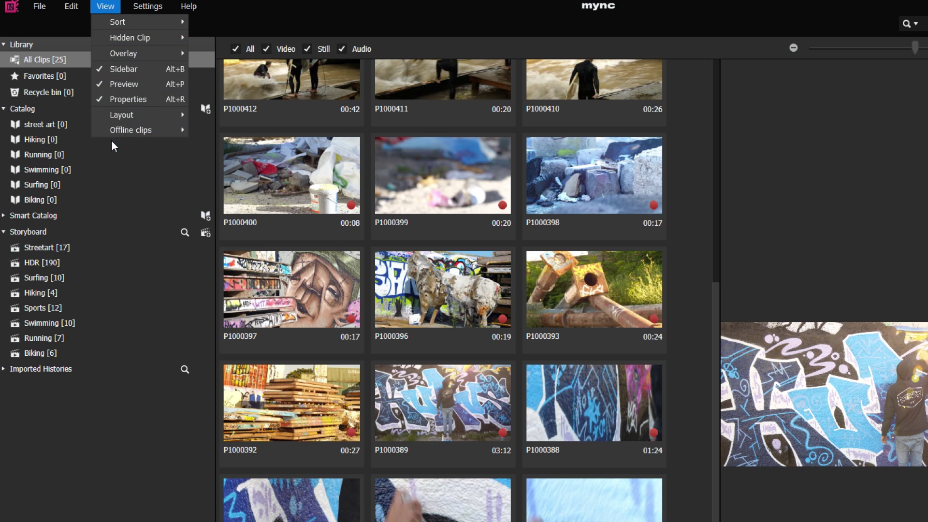
mouse_move(119, 131)
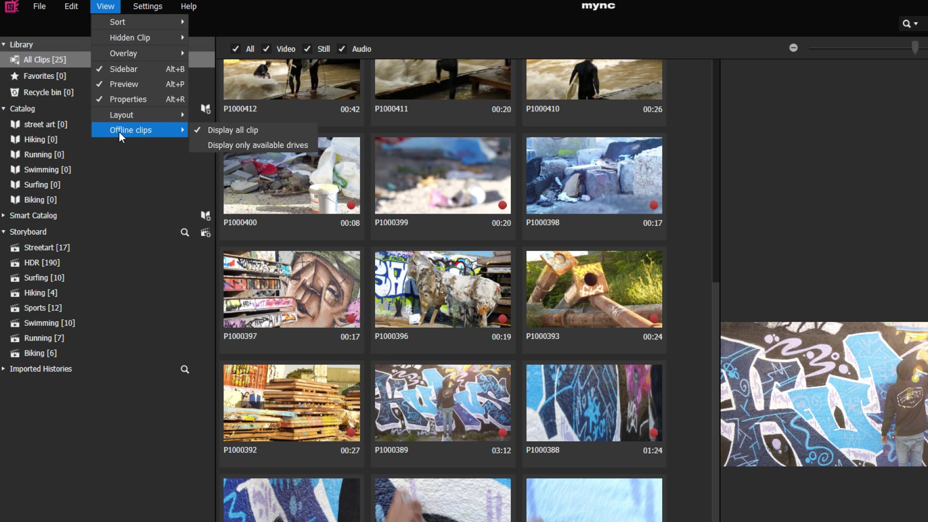
click(199, 144)
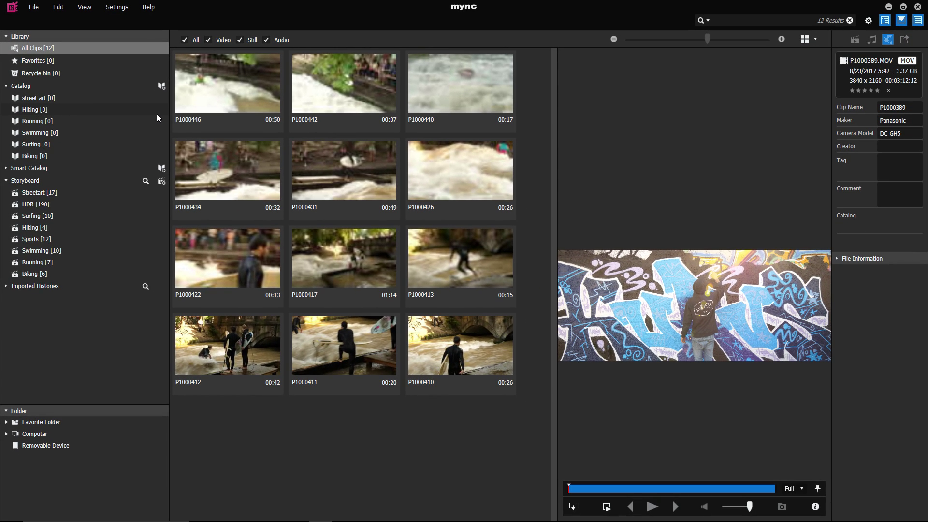